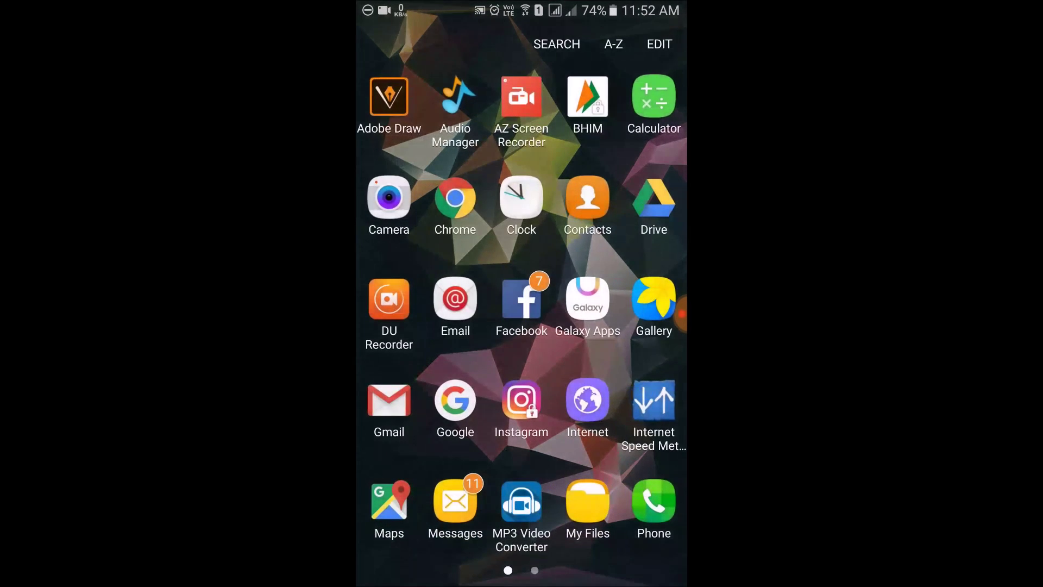
Step: Download the Good Lock 24.0.16 APK from APKMirror, overwriting the previously downloaded copy
{"action": "left_click", "coordinate": [455, 199]}
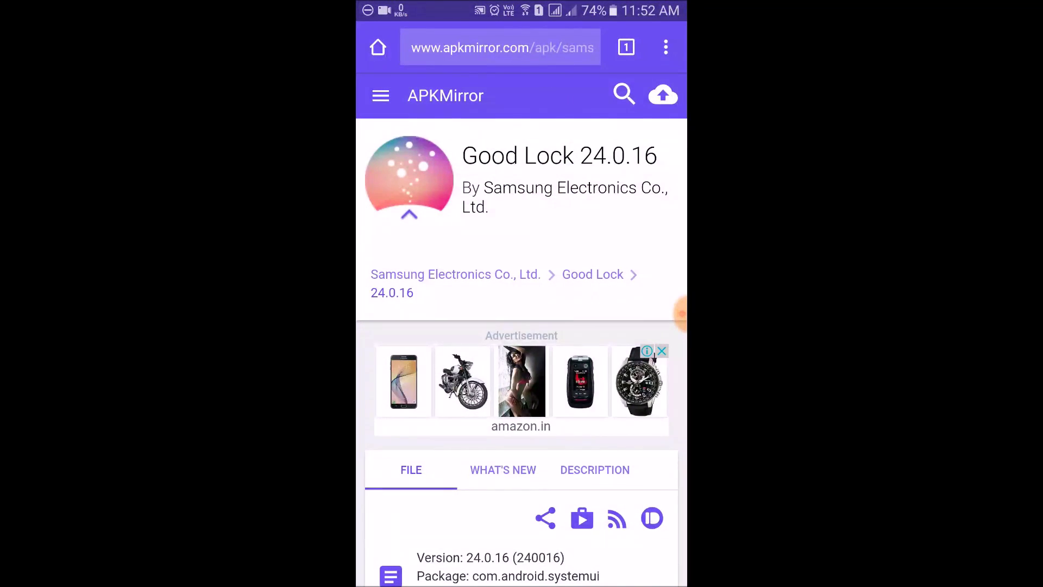
{"action": "scroll", "coordinate": [609, 288], "scroll_direction": "down", "scroll_amount": 10}
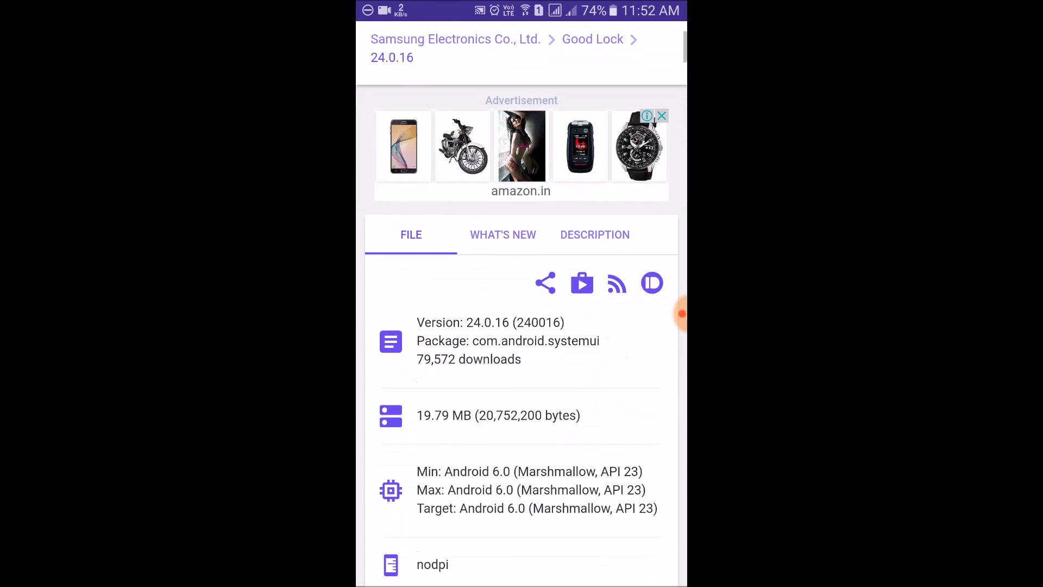
{"action": "scroll", "coordinate": [522, 327], "scroll_direction": "down", "scroll_amount": 10}
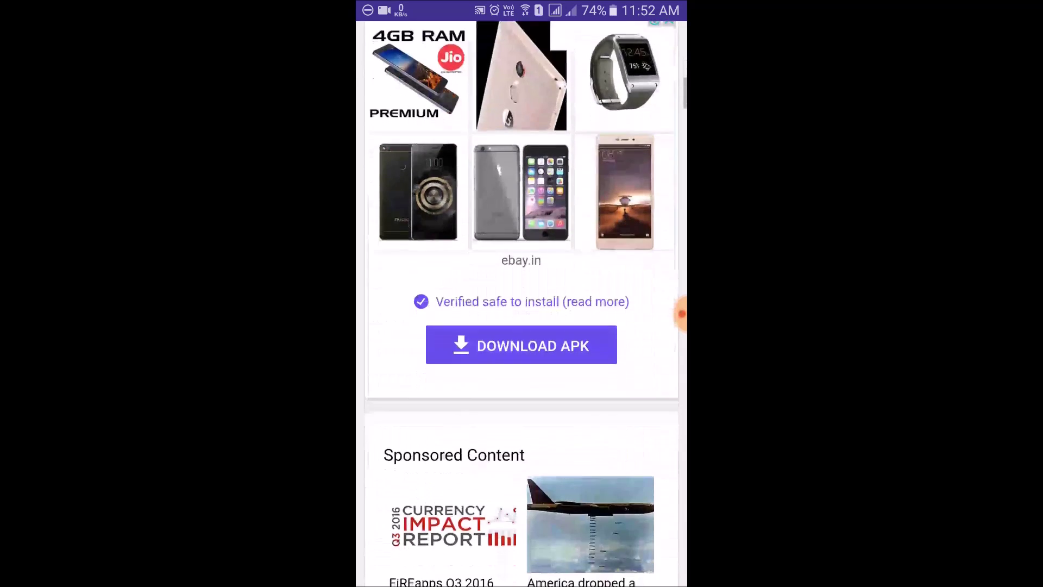
{"action": "left_click", "coordinate": [572, 343]}
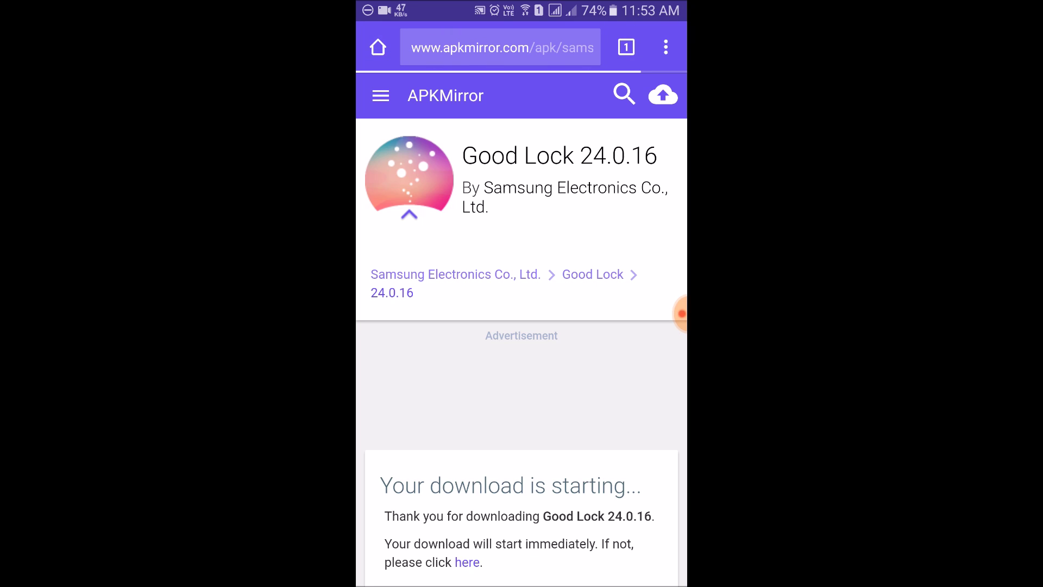
{"action": "scroll", "coordinate": [587, 457], "scroll_direction": "down", "scroll_amount": 5}
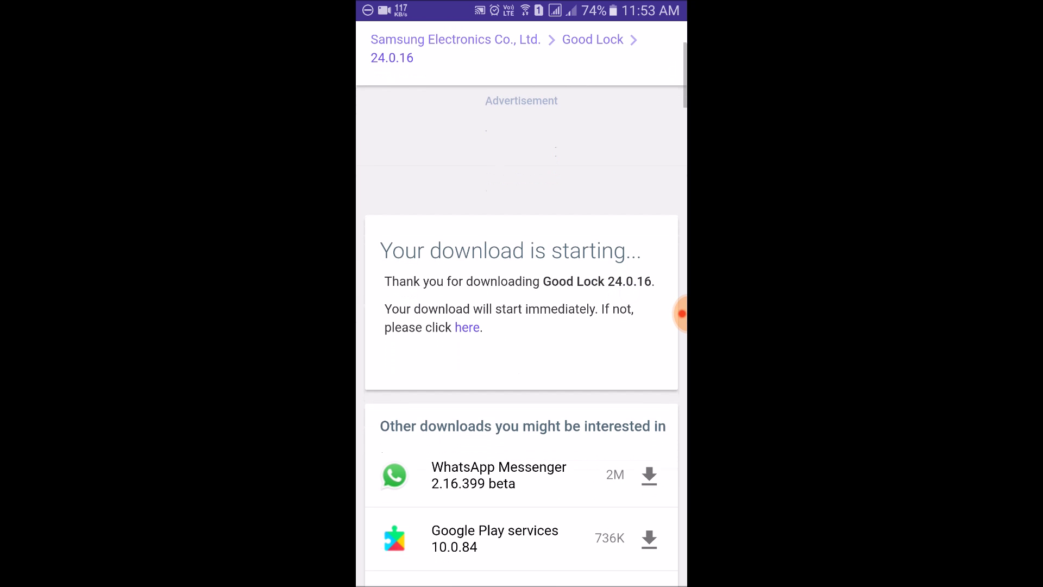
{"action": "left_click", "coordinate": [469, 327]}
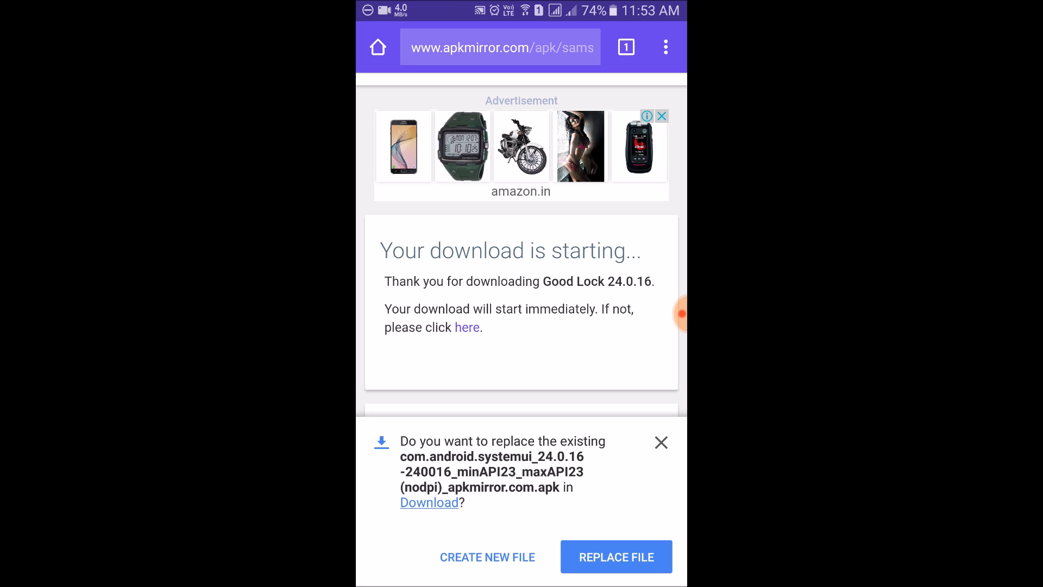
{"action": "left_click", "coordinate": [617, 557]}
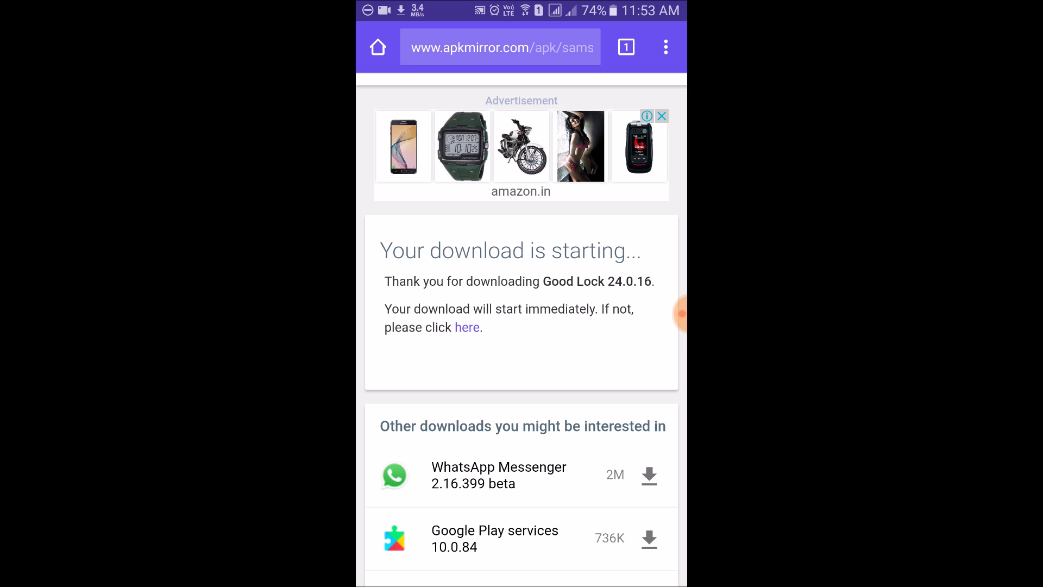
Step: Open the downloaded Good Lock APK from Downloads and install the System UI update
{"action": "left_click", "coordinate": [646, 547]}
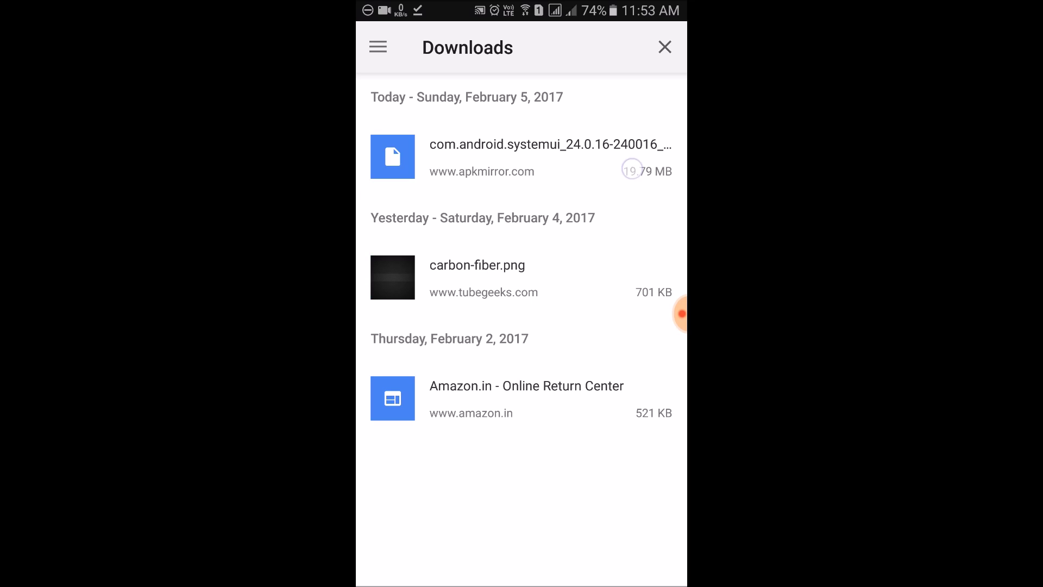
{"action": "left_click", "coordinate": [632, 170]}
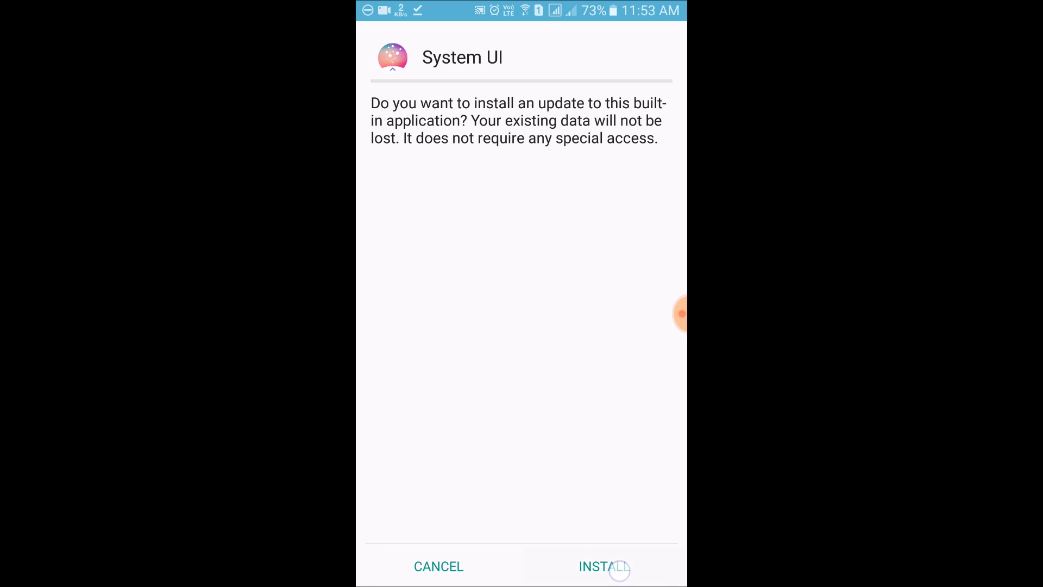
{"action": "left_click", "coordinate": [618, 568]}
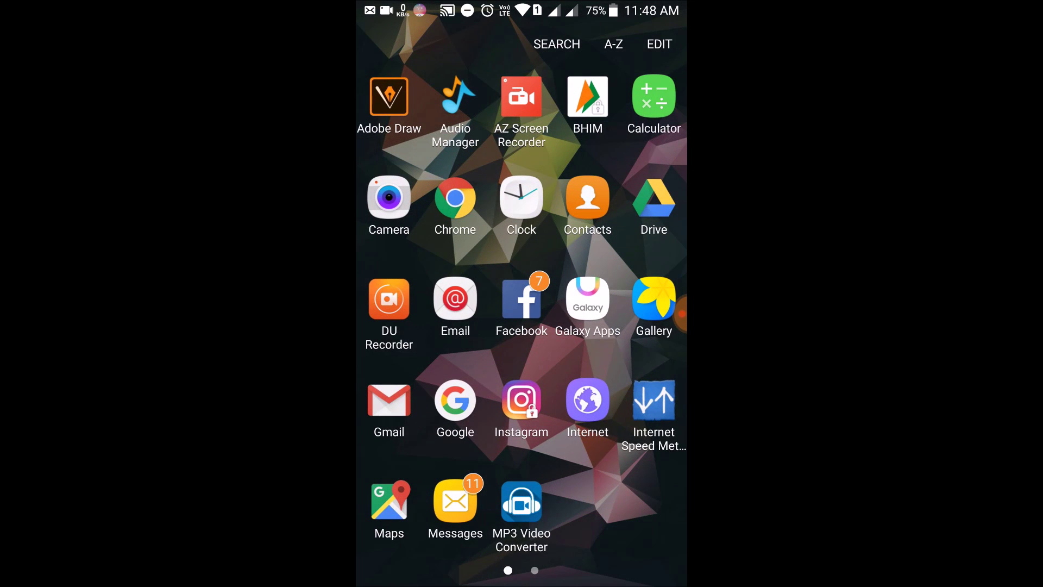
Step: Launch Good Lock from the second app page, view the Routines intro, then open Lock Screen settings
{"action": "left_click_drag", "start_coordinate": [652, 400], "coordinate": [392, 400]}
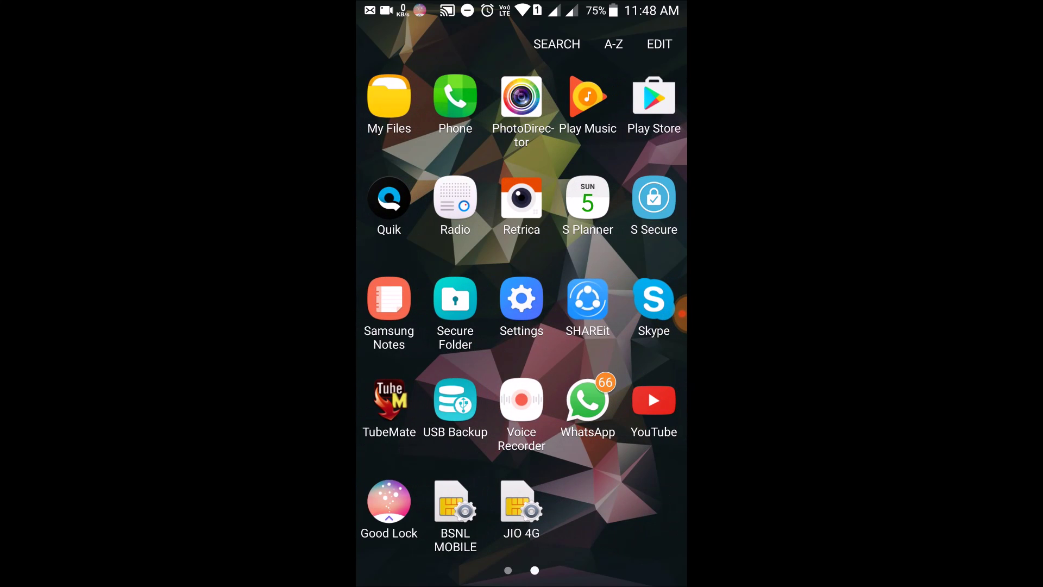
{"action": "left_click", "coordinate": [389, 504]}
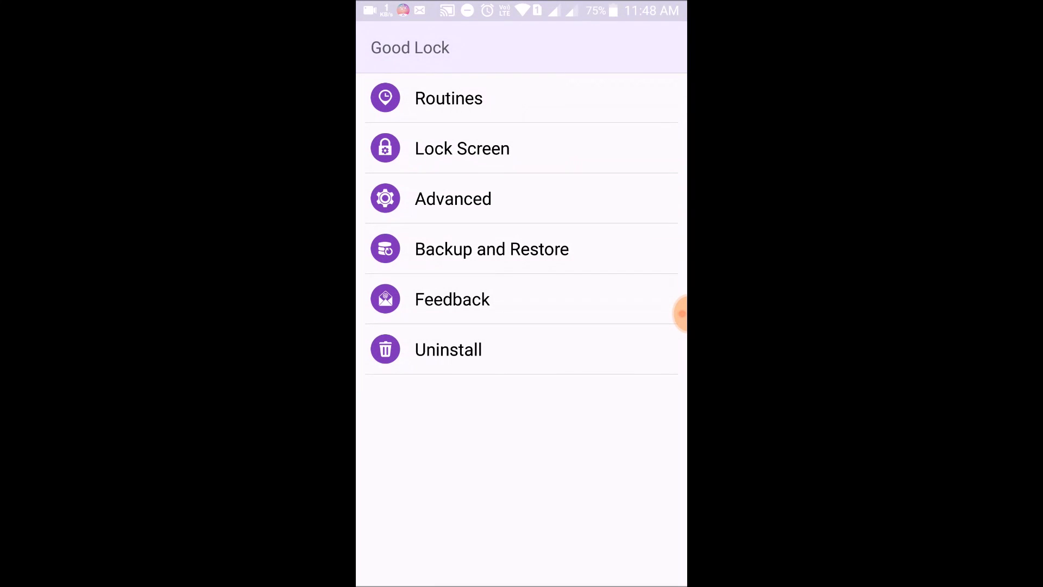
{"action": "left_click", "coordinate": [577, 95]}
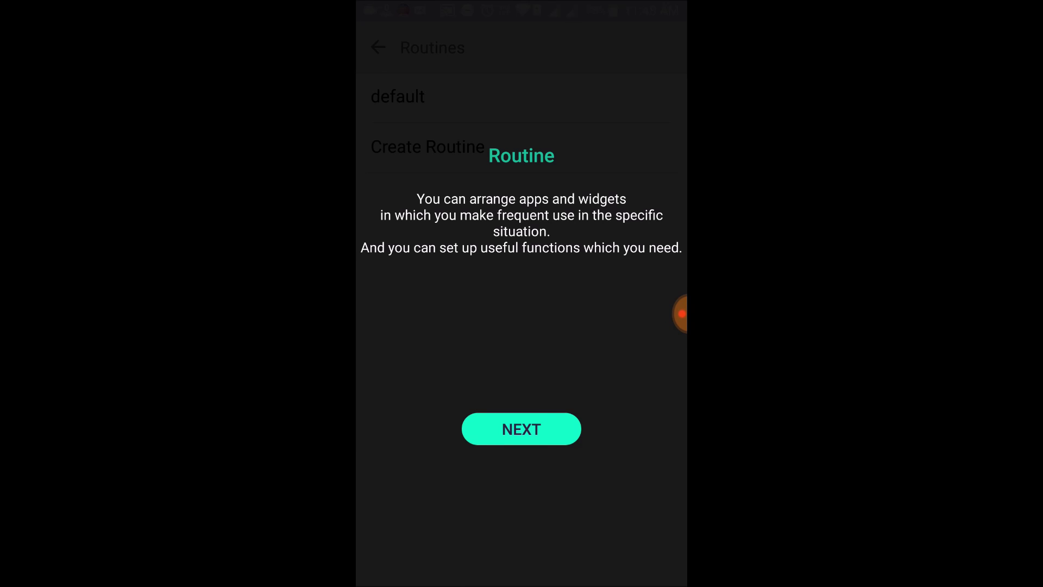
{"action": "left_click", "coordinate": [521, 429]}
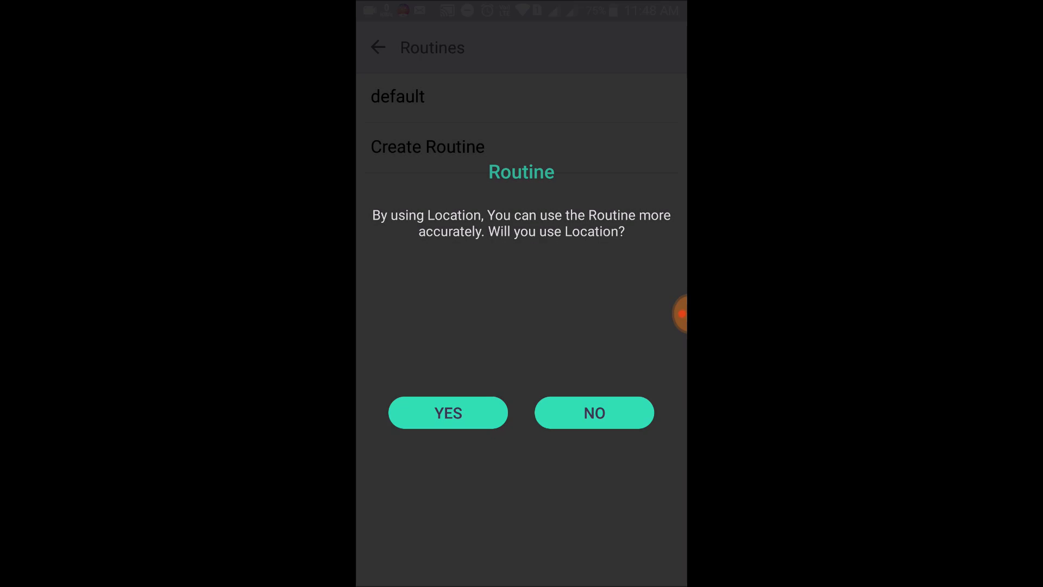
{"action": "left_click", "coordinate": [448, 413]}
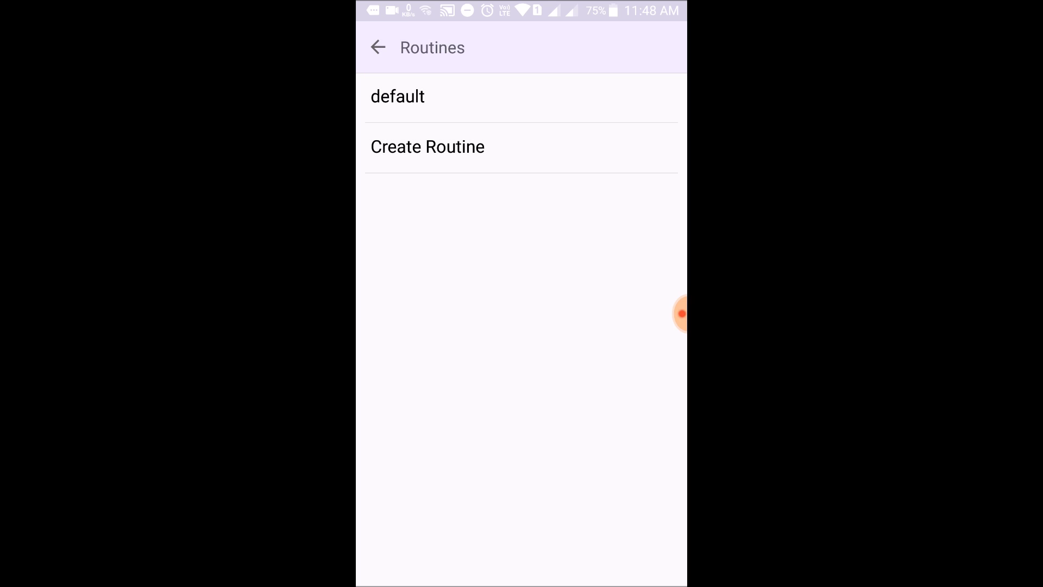
{"action": "left_click", "coordinate": [379, 47]}
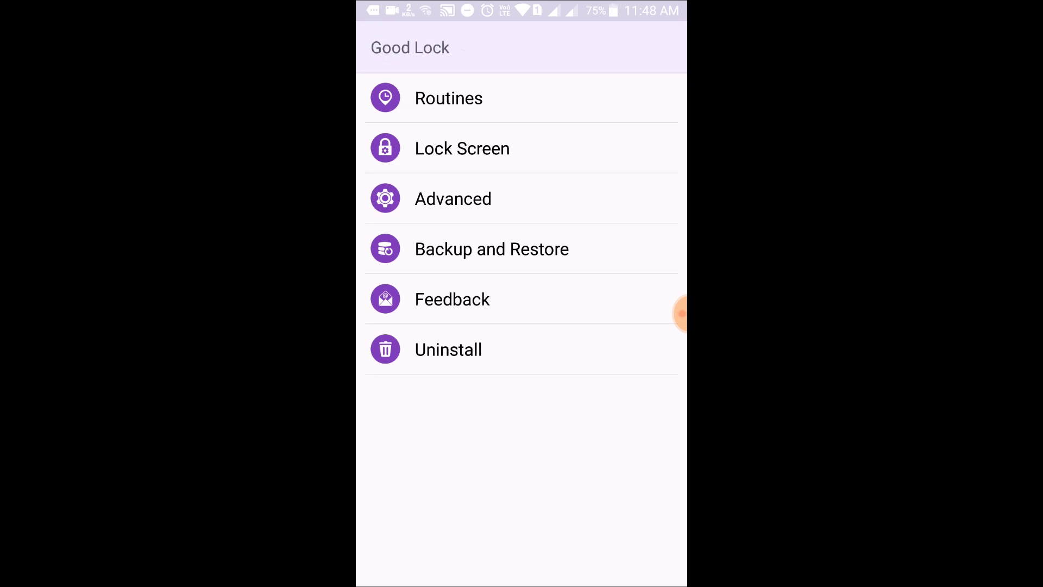
{"action": "left_click", "coordinate": [565, 151]}
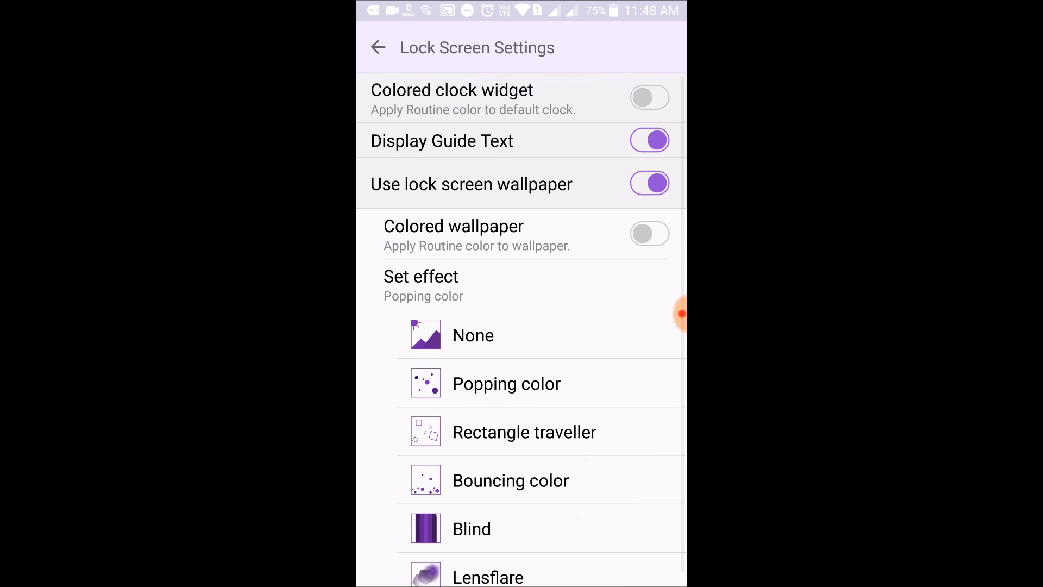
Step: Set the lock screen wallpaper effect to Lensflare after cancelling Bouncing color
{"action": "left_click_drag", "start_coordinate": [604, 388], "coordinate": [603, 375]}
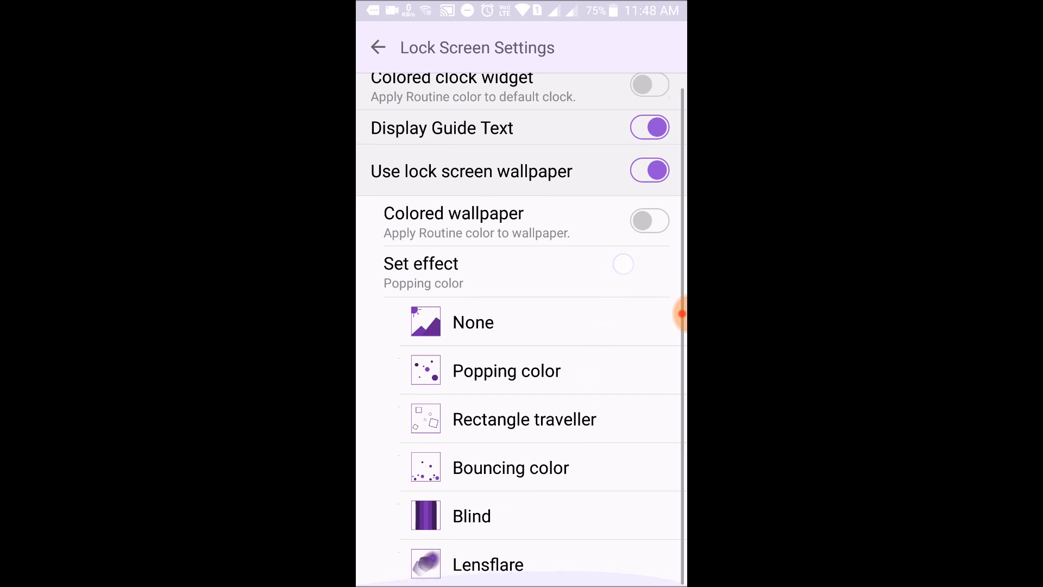
{"action": "left_click", "coordinate": [580, 481]}
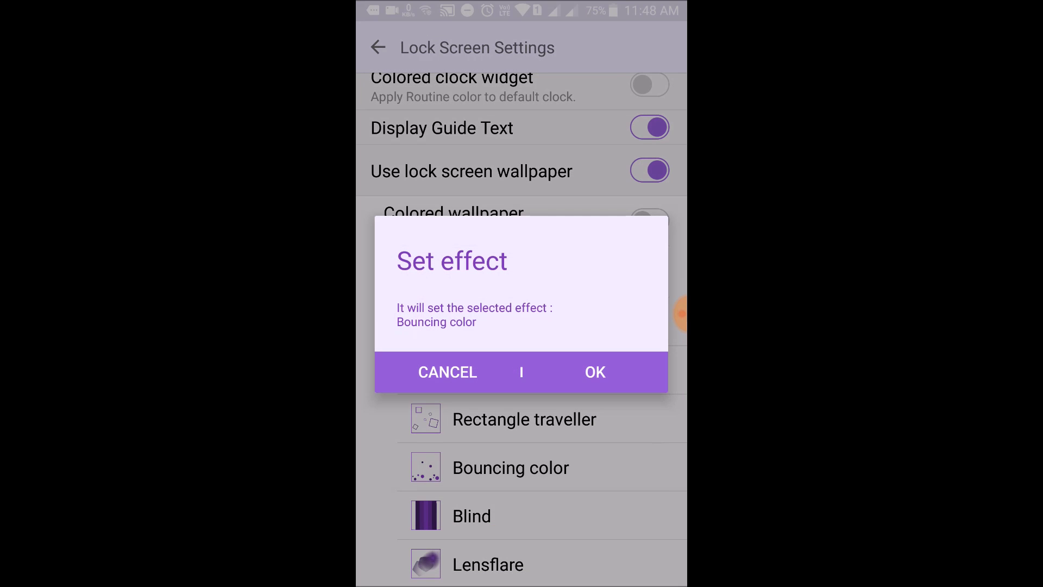
{"action": "left_click", "coordinate": [463, 381]}
{"action": "left_click", "coordinate": [539, 569]}
{"action": "left_click", "coordinate": [606, 379]}
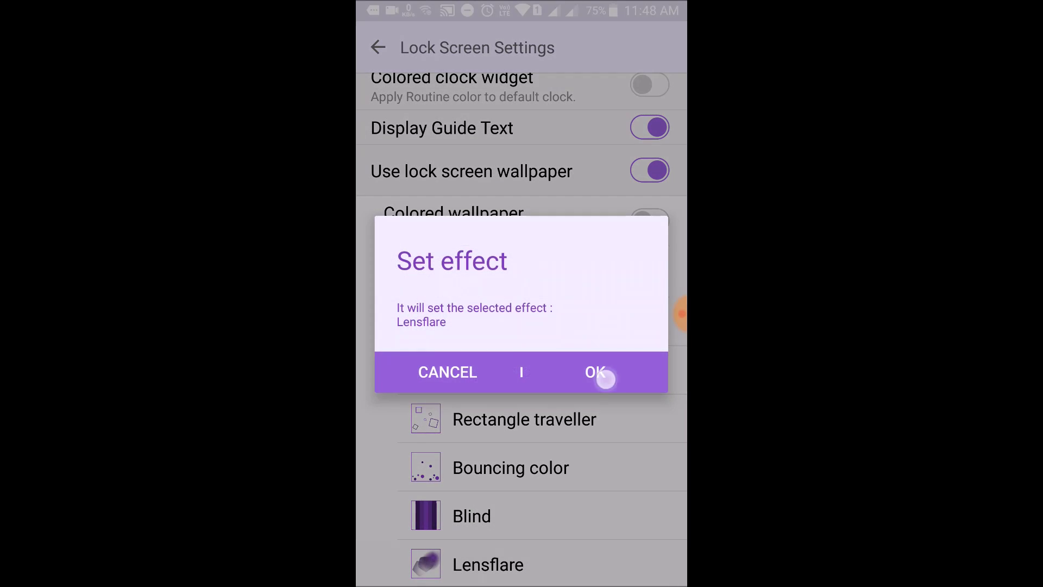
{"action": "scroll", "coordinate": [522, 326], "scroll_direction": "up", "scroll_amount": 1}
Step: Browse Good Lock's Advanced settings, then leave the main menu
{"action": "left_click", "coordinate": [377, 48]}
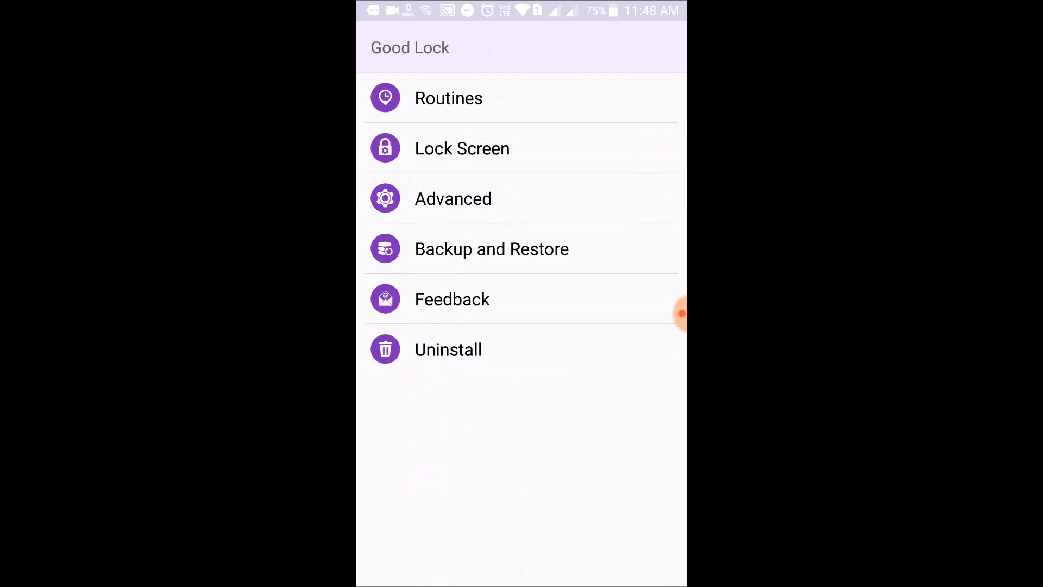
{"action": "left_click", "coordinate": [611, 206]}
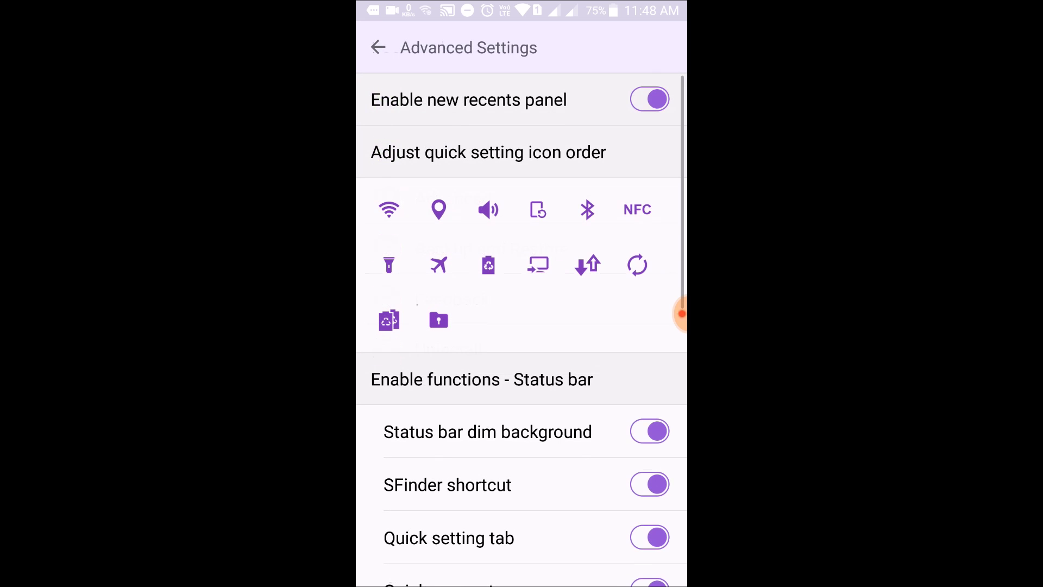
{"action": "scroll", "coordinate": [587, 424], "scroll_direction": "down", "scroll_amount": 1}
{"action": "scroll", "coordinate": [587, 399], "scroll_direction": "down", "scroll_amount": 5}
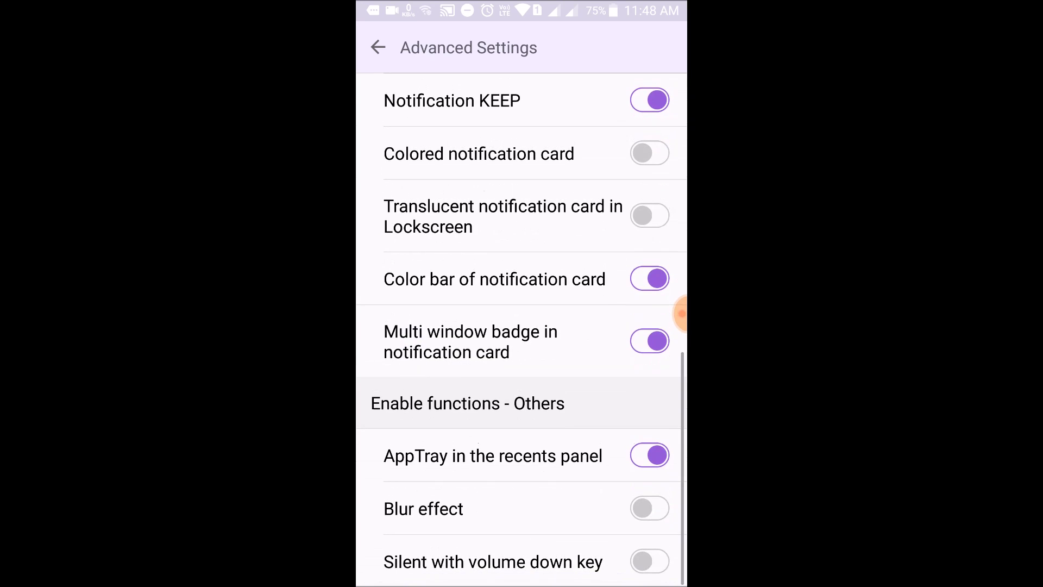
{"action": "scroll", "coordinate": [416, 343], "scroll_direction": "up", "scroll_amount": 3}
{"action": "scroll", "coordinate": [521, 326], "scroll_direction": "up", "scroll_amount": 3}
{"action": "left_click", "coordinate": [378, 48]}
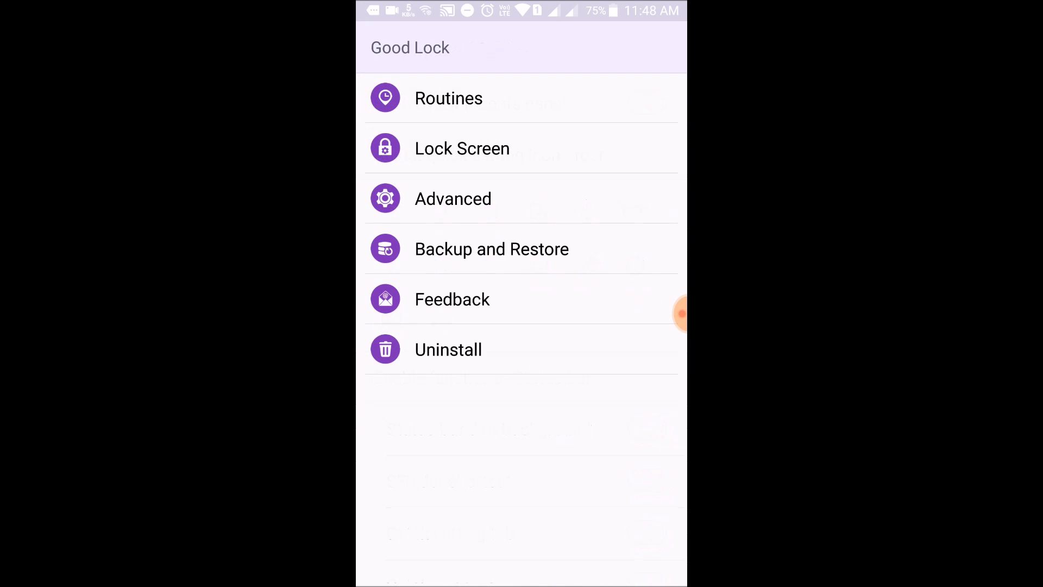
{"action": "key", "text": "Escape"}
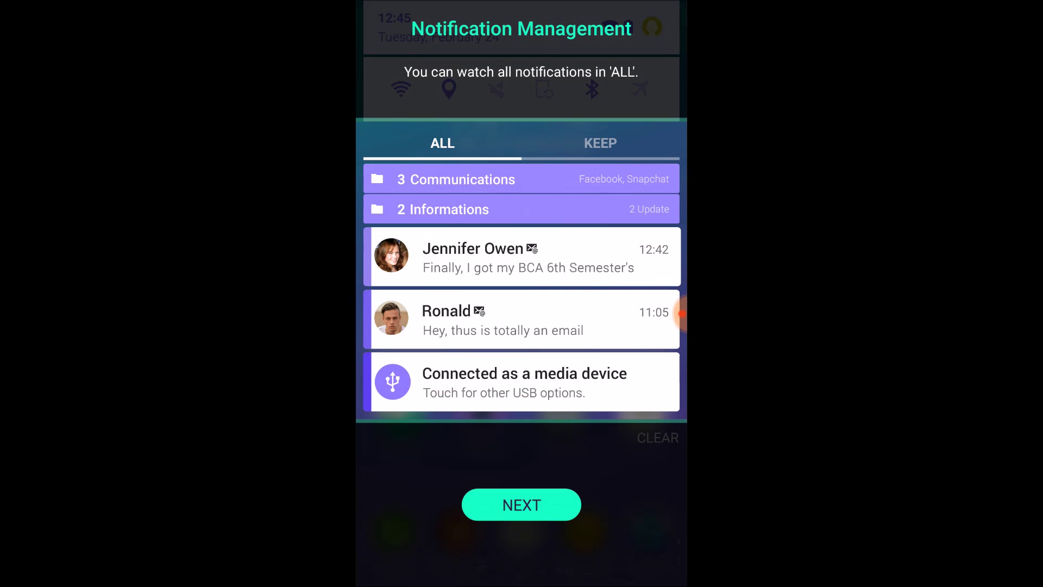
Step: Advance past the KEEP and press-and-hold screens to the category and notify-later page
{"action": "left_click", "coordinate": [537, 507]}
{"action": "left_click", "coordinate": [529, 505]}
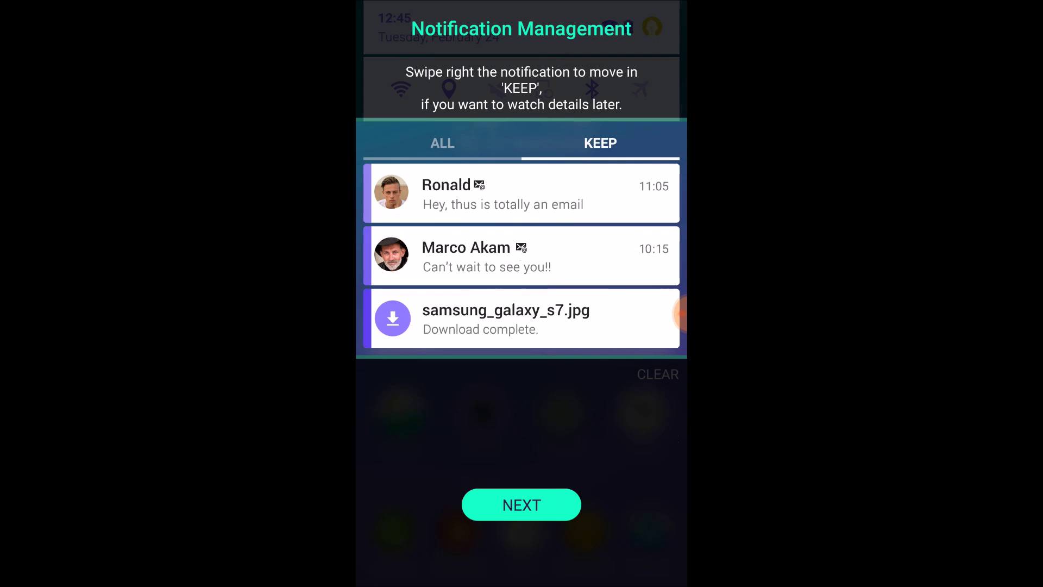
{"action": "left_click", "coordinate": [522, 504]}
{"action": "left_click", "coordinate": [548, 508]}
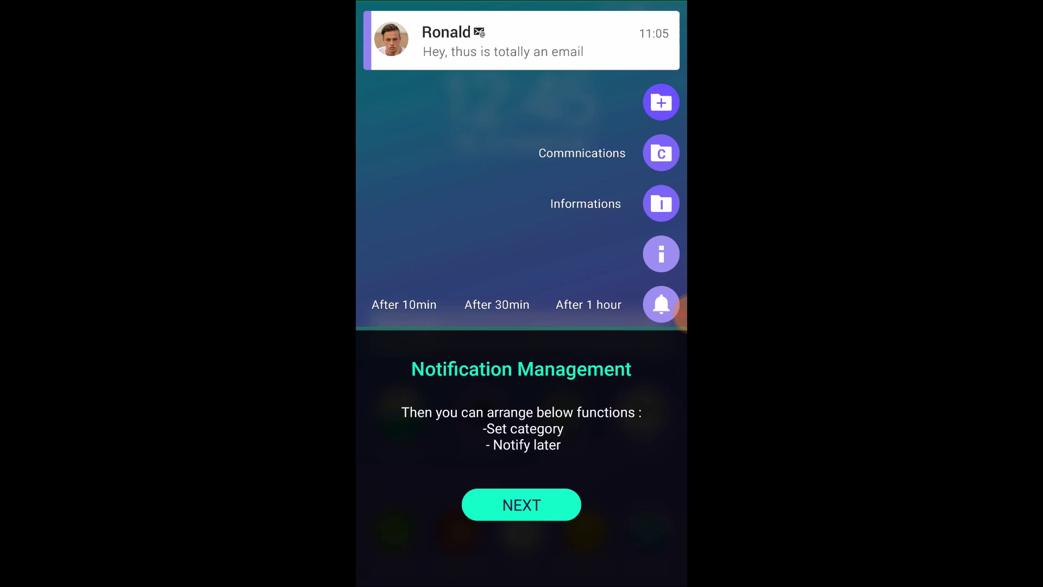